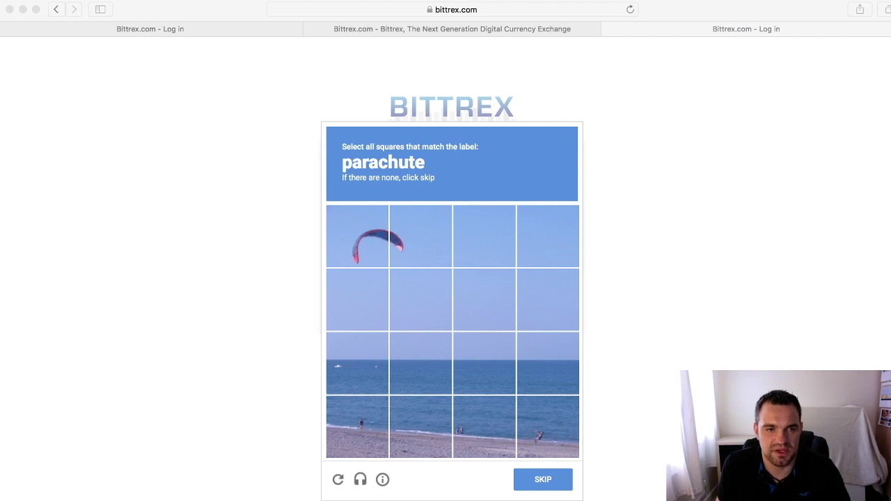
# Mark the two kite squares in the first image check and continue
pyautogui.click(373, 245)
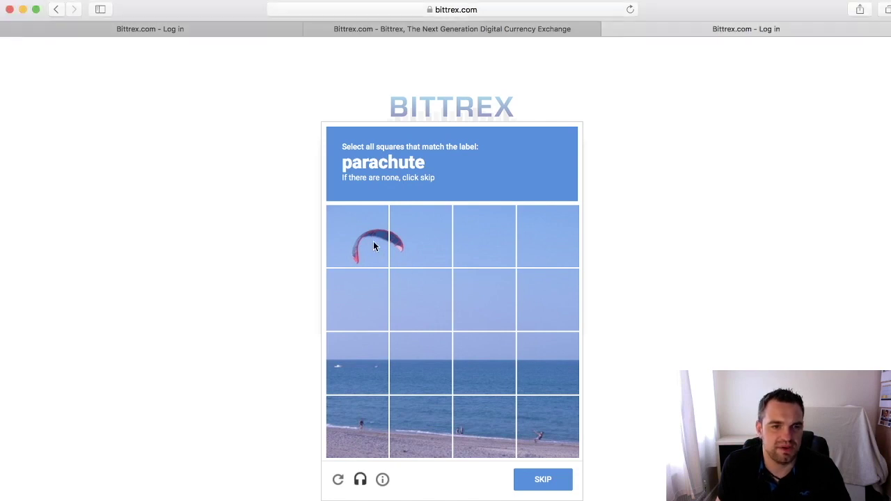
pyautogui.click(376, 239)
pyautogui.click(408, 241)
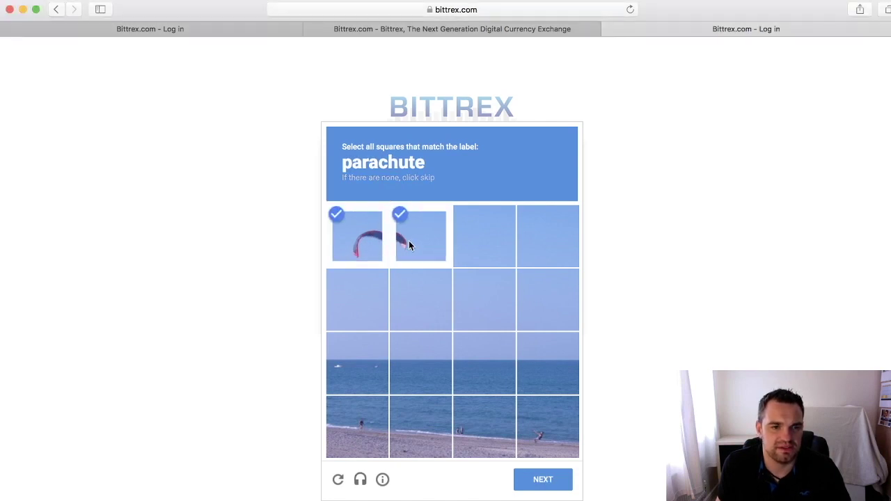
pyautogui.click(543, 480)
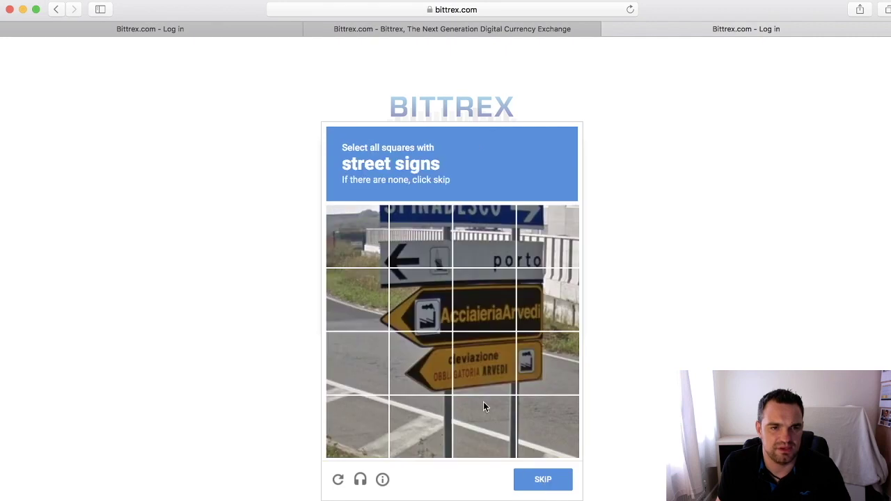
# Mark every street-sign square, submit, and enter the 6-digit authenticator code to log in
pyautogui.click(439, 364)
pyautogui.click(484, 363)
pyautogui.click(537, 355)
pyautogui.click(546, 300)
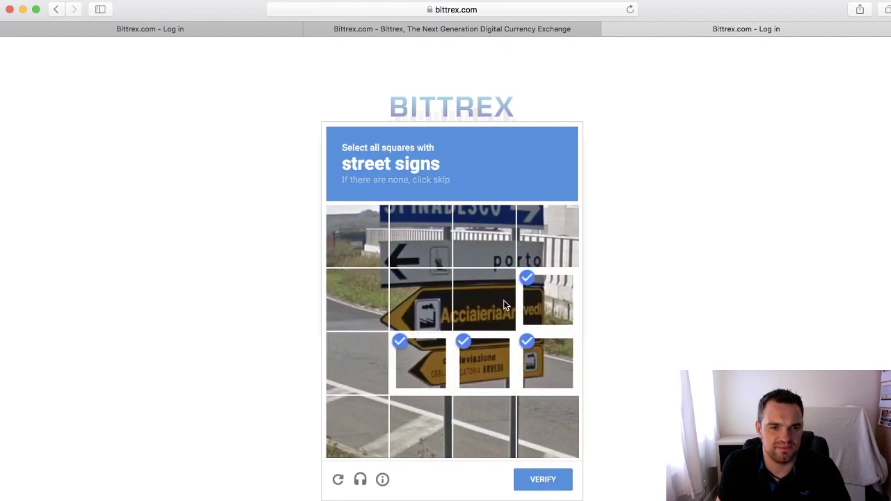
pyautogui.click(484, 300)
pyautogui.click(436, 296)
pyautogui.click(375, 285)
pyautogui.click(375, 253)
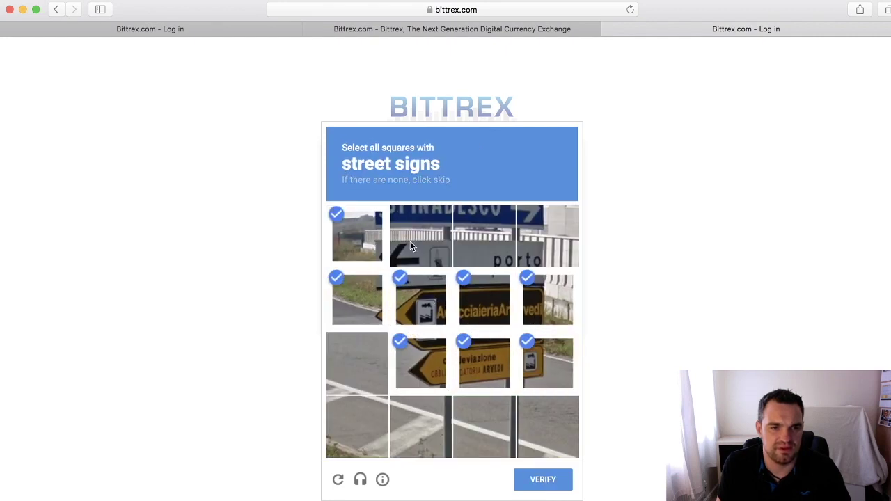
pyautogui.click(410, 240)
pyautogui.click(483, 237)
pyautogui.click(545, 235)
pyautogui.click(543, 480)
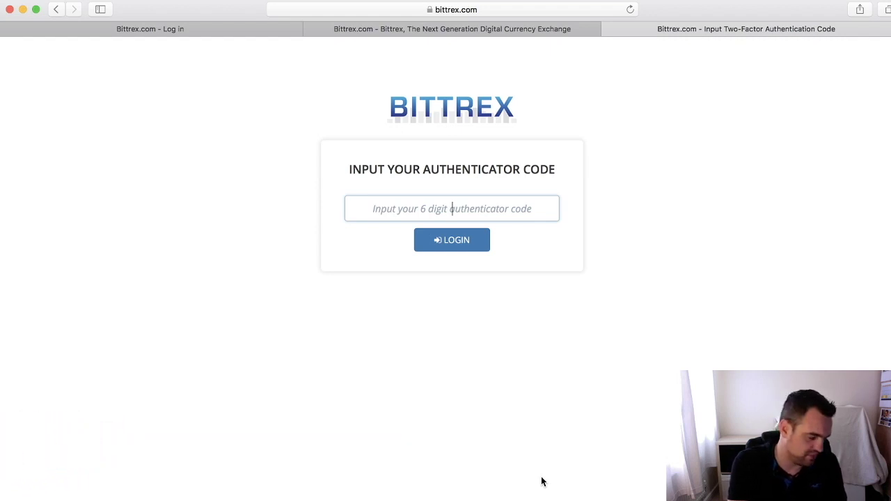
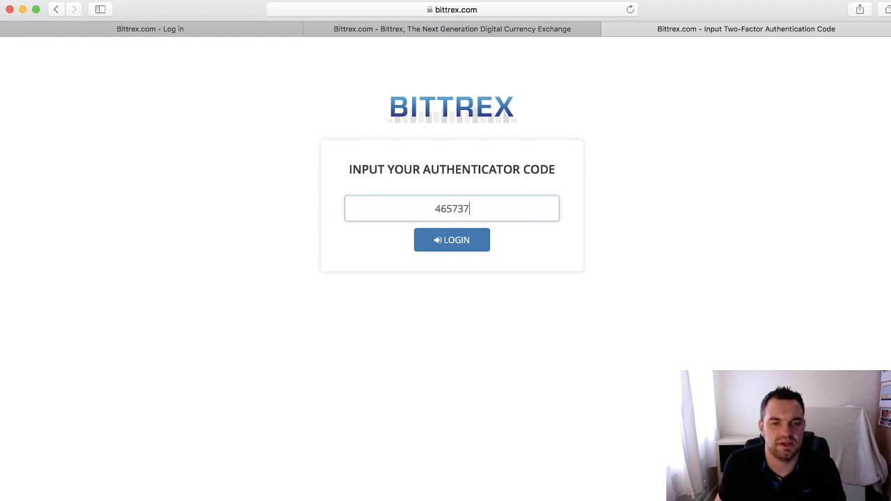
pyautogui.click(465, 241)
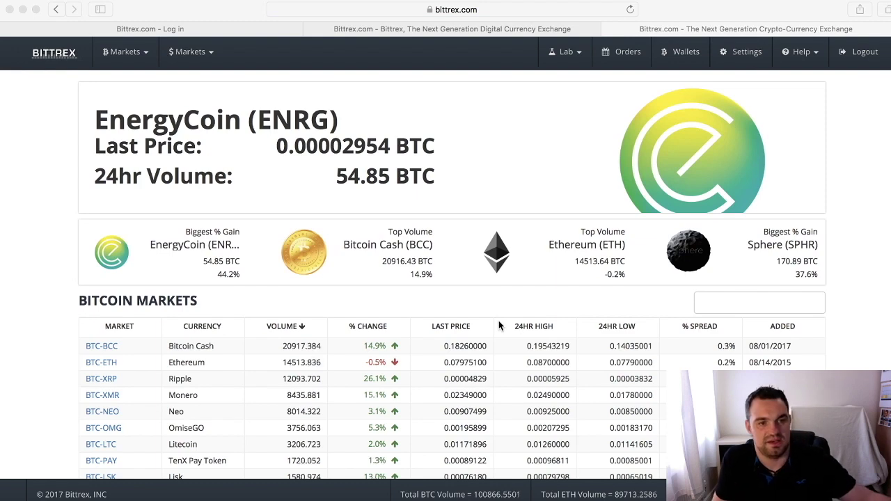
pyautogui.scroll(-3, 498, 322)
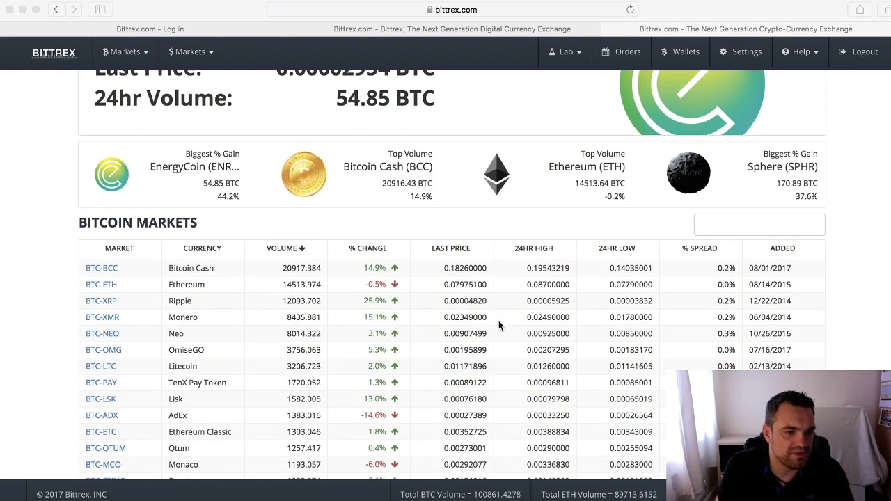
pyautogui.scroll(3, 498, 322)
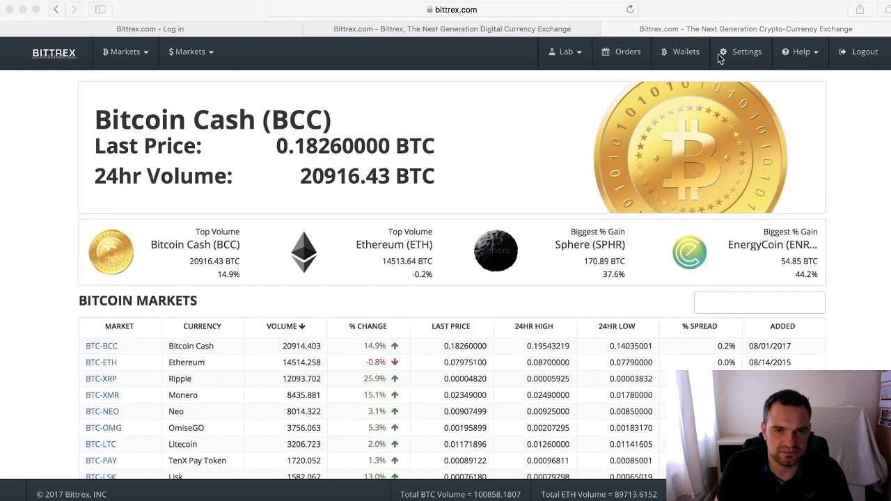
pyautogui.click(685, 56)
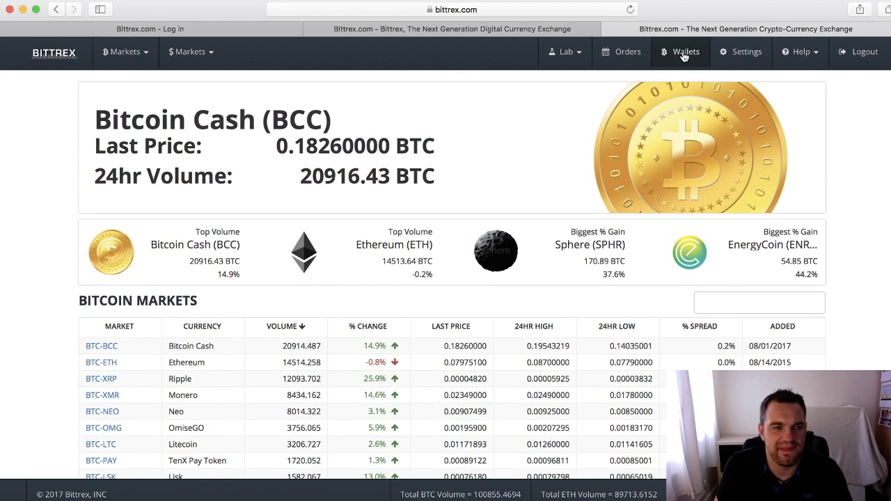
pyautogui.click(684, 56)
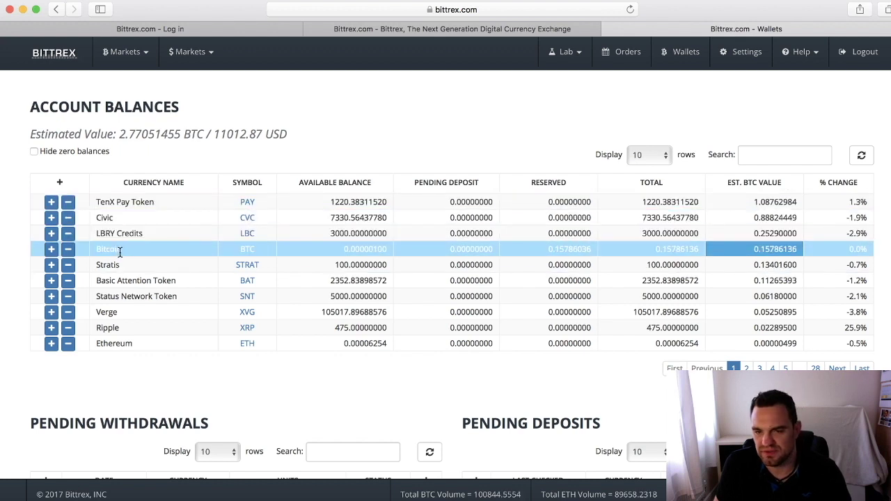
# Show the Bitcoin deposit address, select it for copying, then close the deposit dialog
pyautogui.click(52, 249)
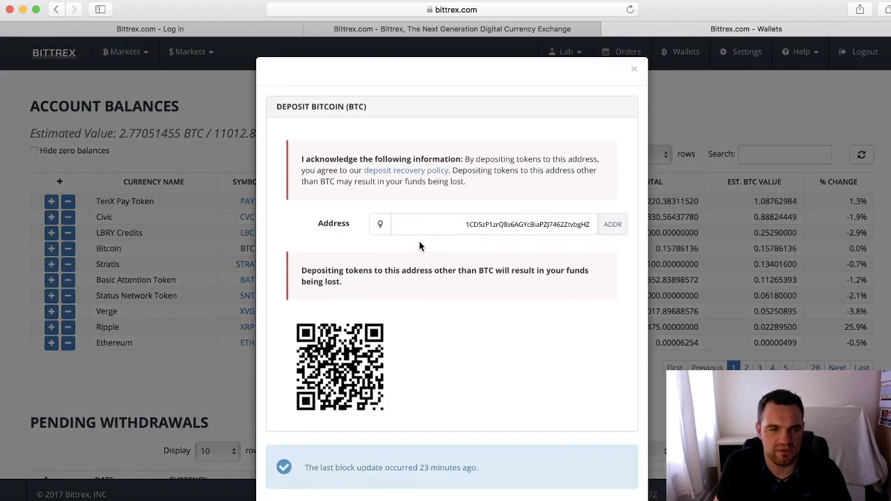
pyautogui.moveTo(470, 223); pyautogui.dragTo(593, 224)
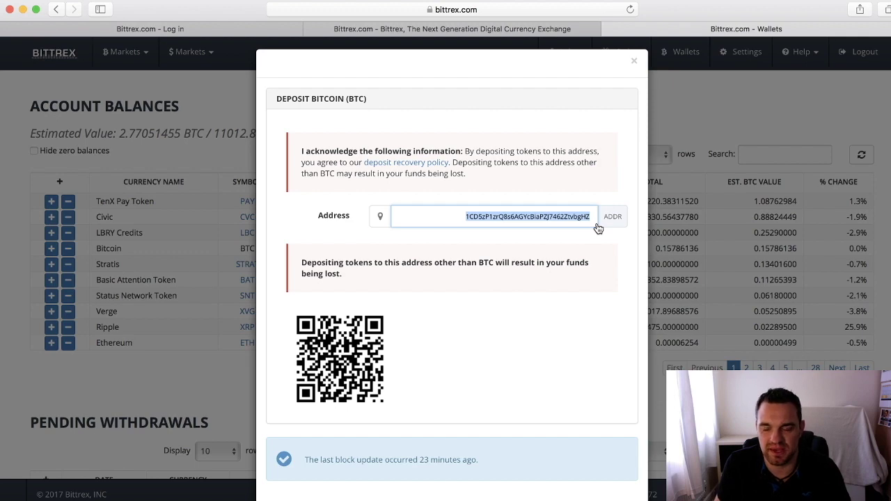
pyautogui.click(634, 62)
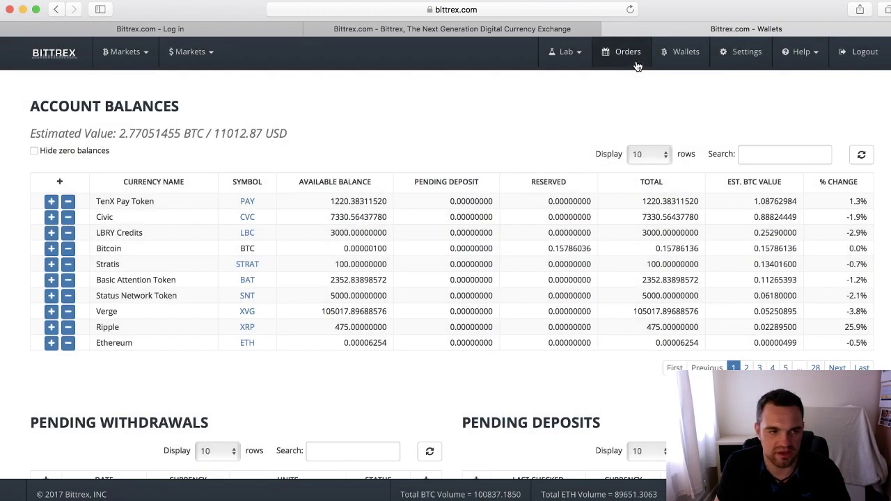
# On page 4 of the balances, generate a new HempCoin deposit address
pyautogui.click(564, 231)
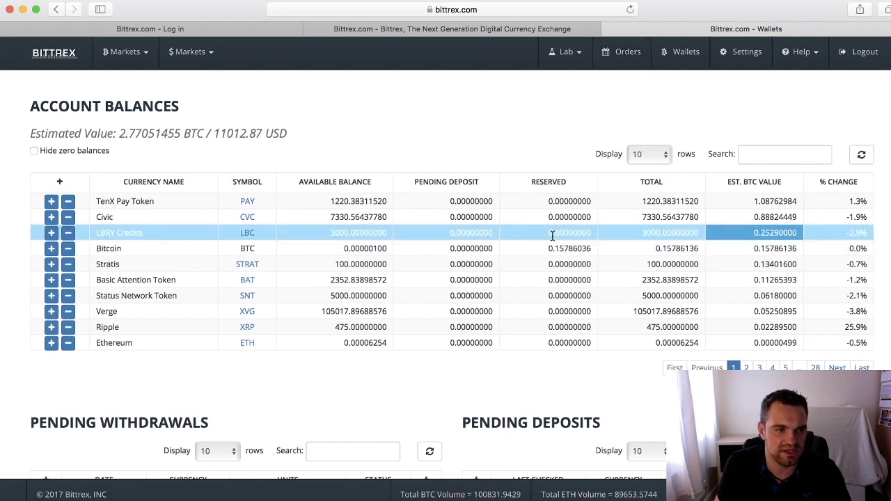
pyautogui.click(772, 368)
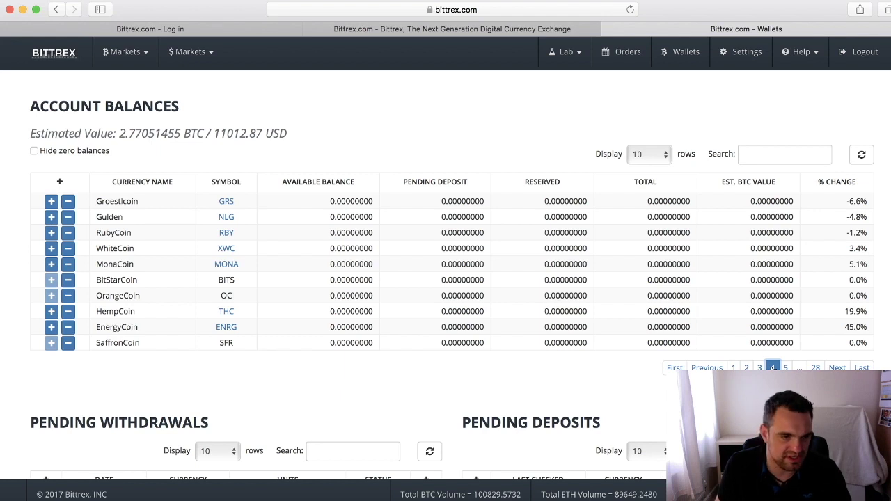
pyautogui.click(39, 327)
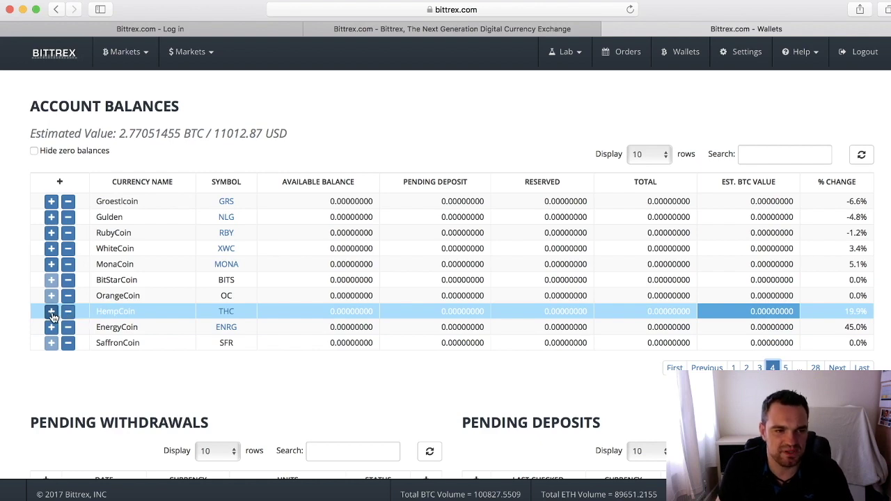
pyautogui.click(53, 311)
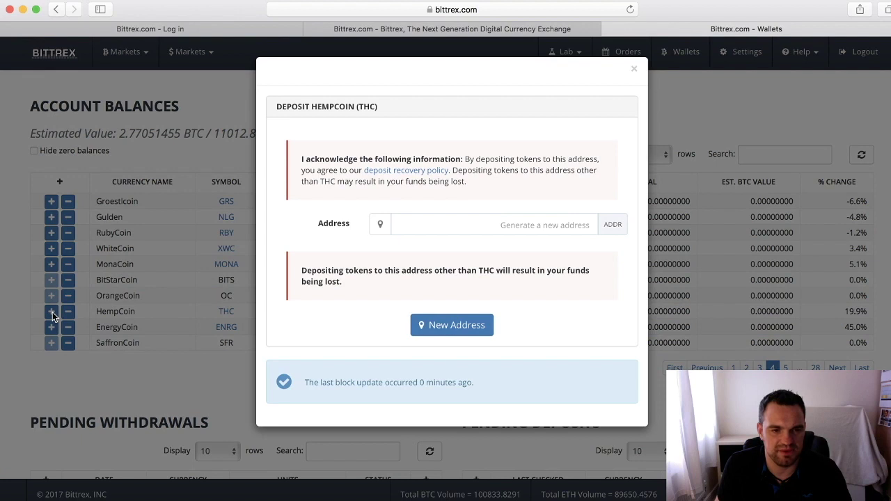
pyautogui.click(471, 326)
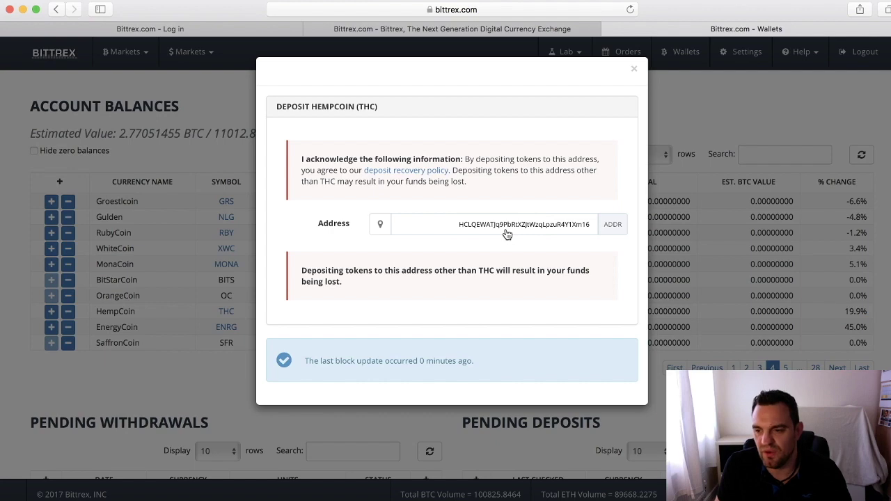
# Close the HempCoin deposit dialog, open the HempCoin withdrawal form, then close it
pyautogui.click(634, 73)
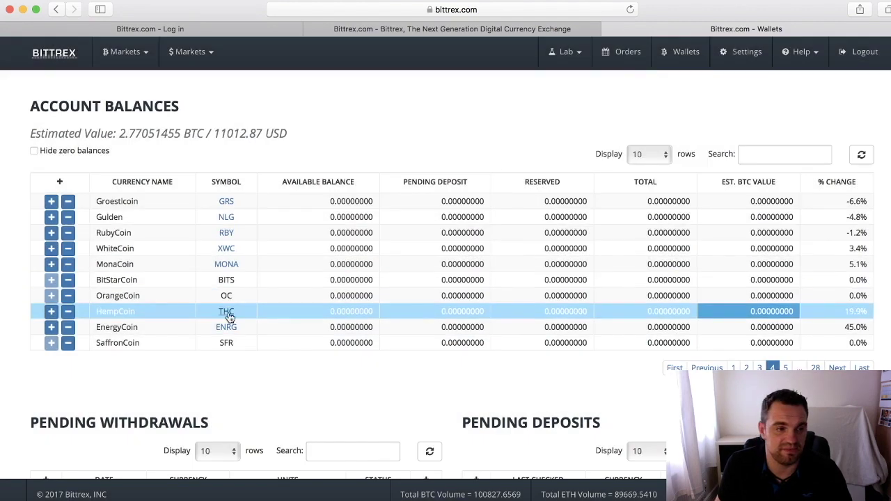
pyautogui.click(68, 313)
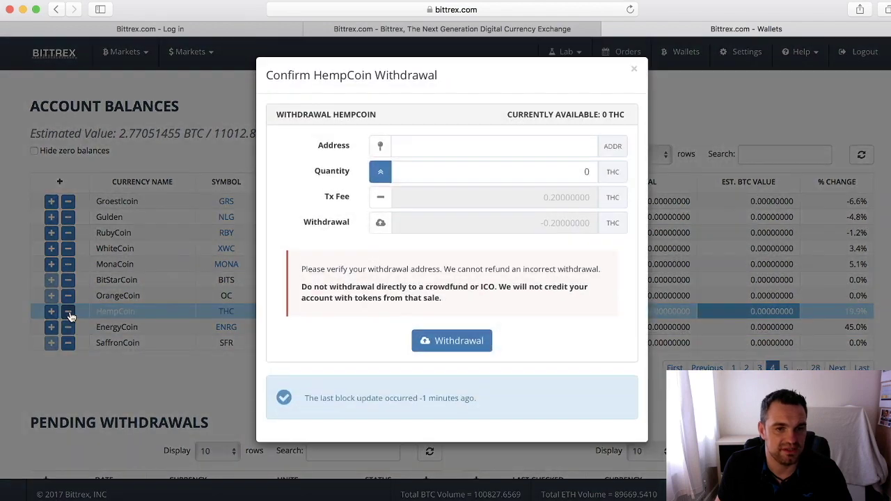
pyautogui.click(420, 148)
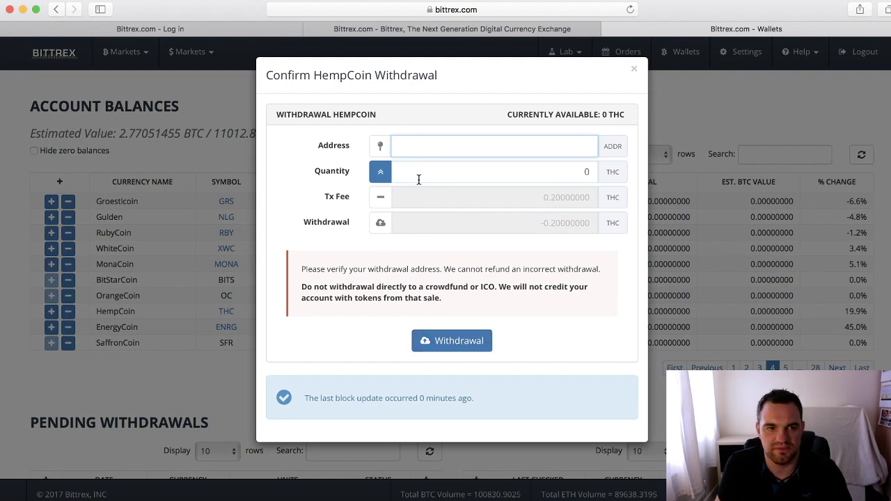
pyautogui.click(634, 73)
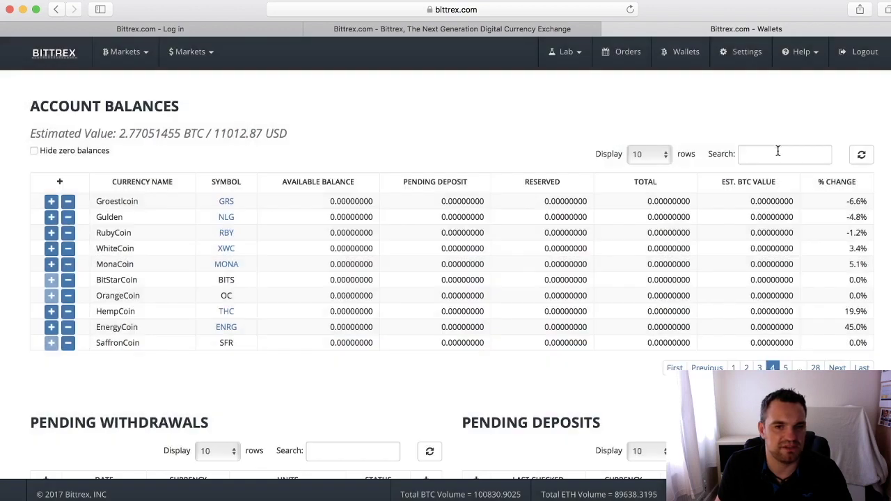
# Filter the balances list by 'btc', replacing the mistaken 'btw' autofill
pyautogui.click(801, 152)
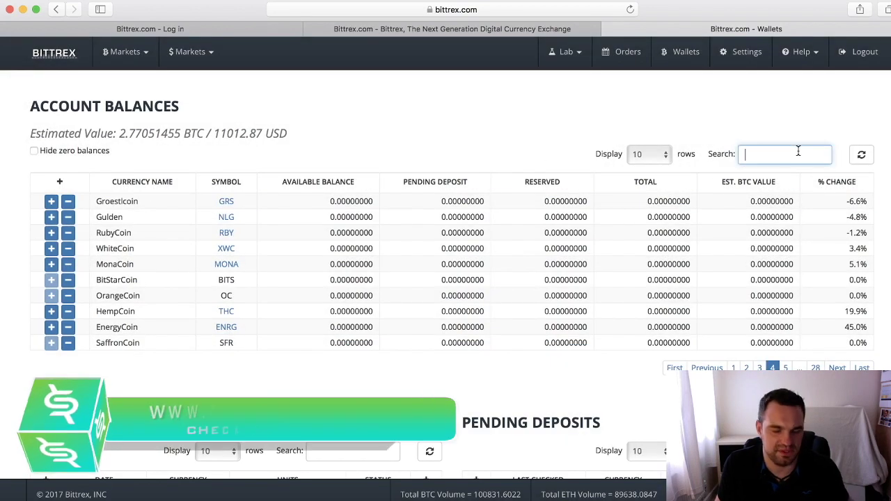
pyautogui.write('btc')
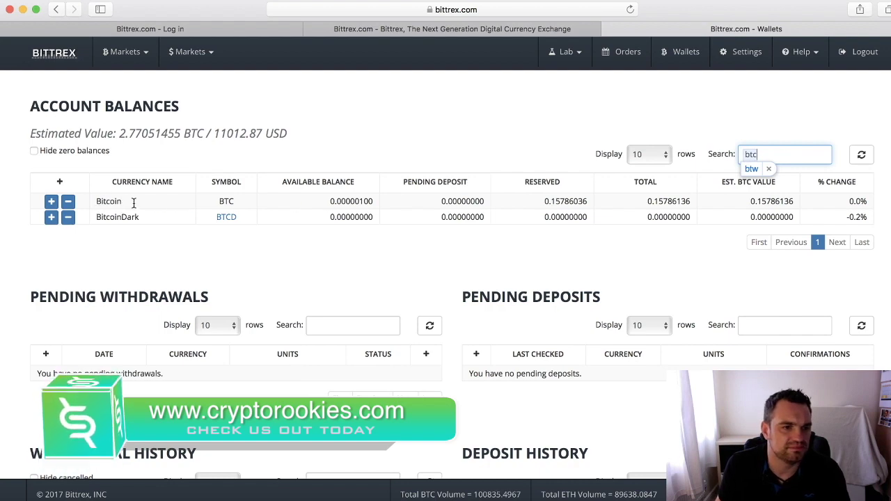
pyautogui.press('Down')
pyautogui.press('Return')
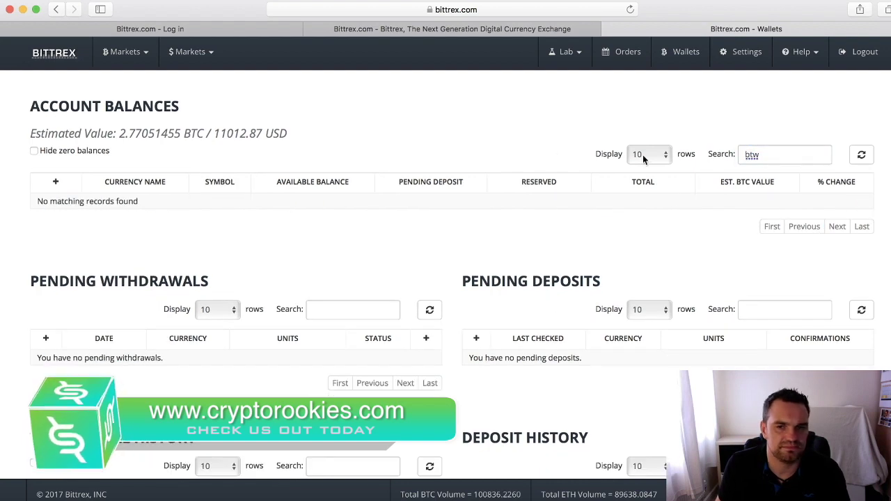
pyautogui.moveTo(766, 154); pyautogui.dragTo(710, 152)
pyautogui.press('BackSpace')
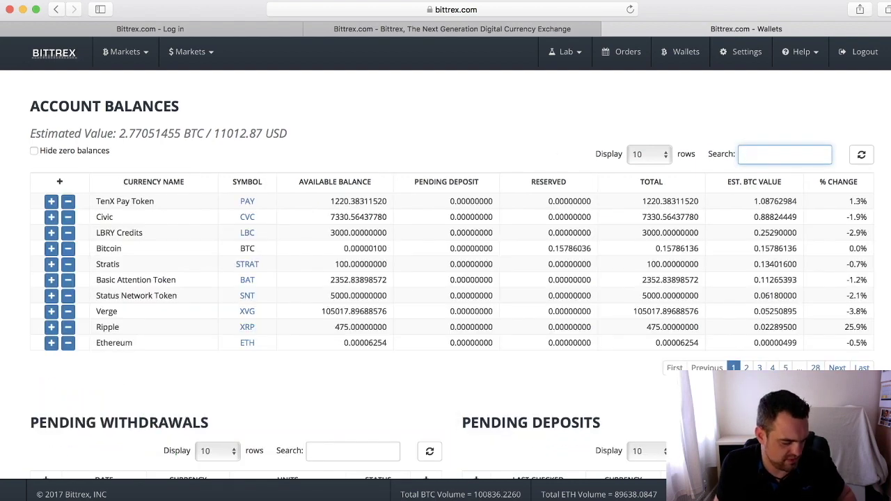
pyautogui.write('btc')
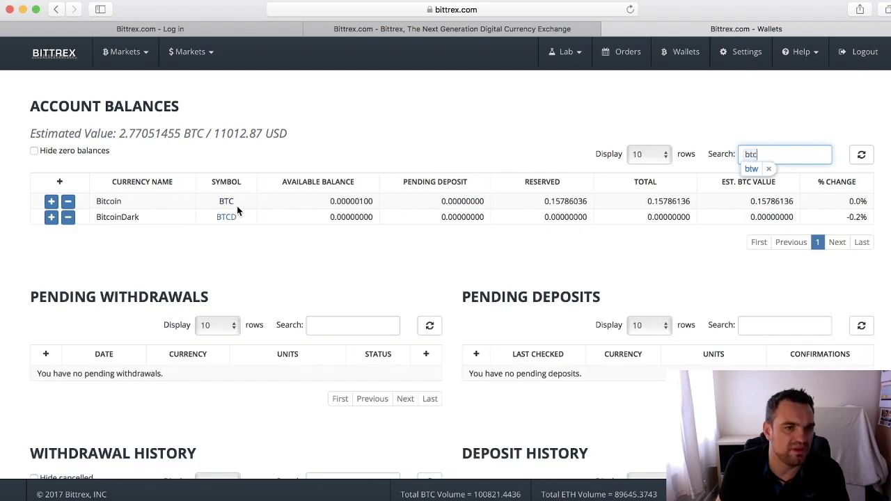
# Review the Bitcoin withdrawal form, then close it
pyautogui.click(68, 202)
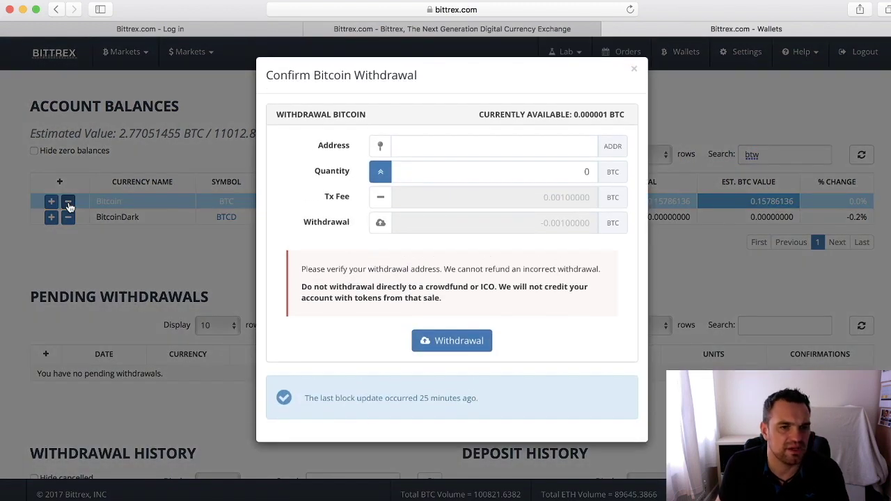
pyautogui.click(415, 152)
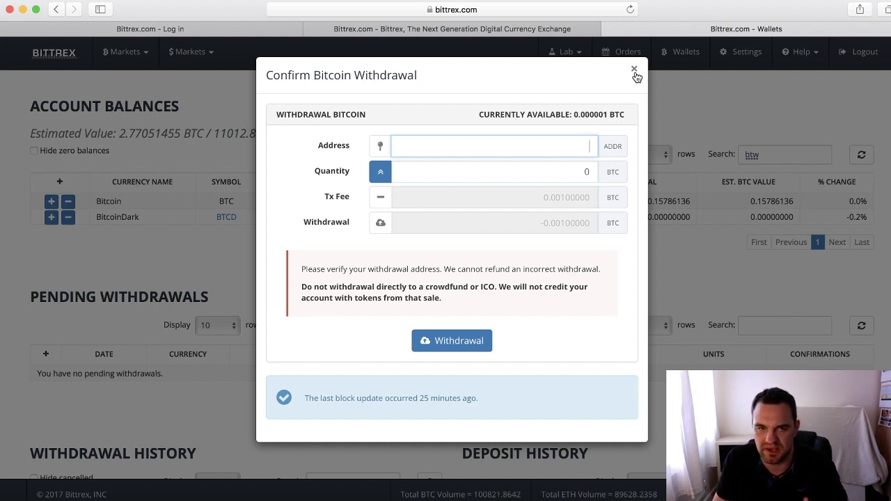
pyautogui.click(634, 70)
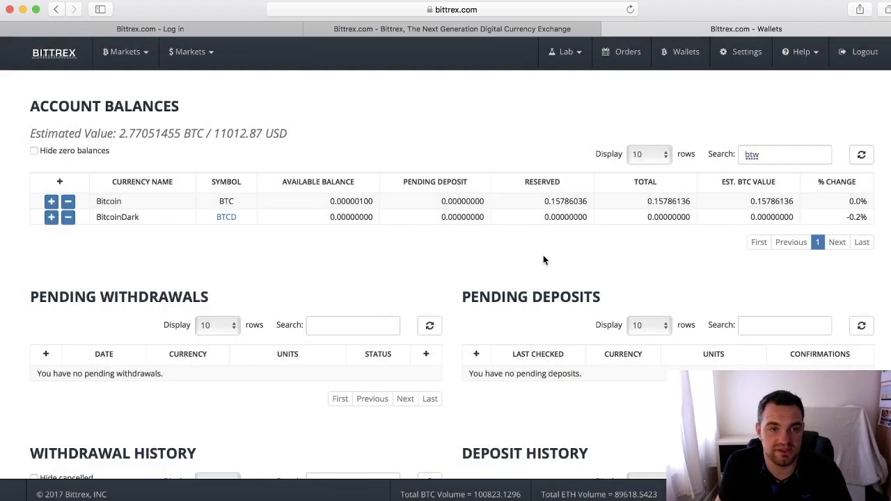
pyautogui.click(564, 56)
# View the Lab's Profit / Loss Calculator and Auto-Sell pages, then open Order History
pyautogui.click(559, 112)
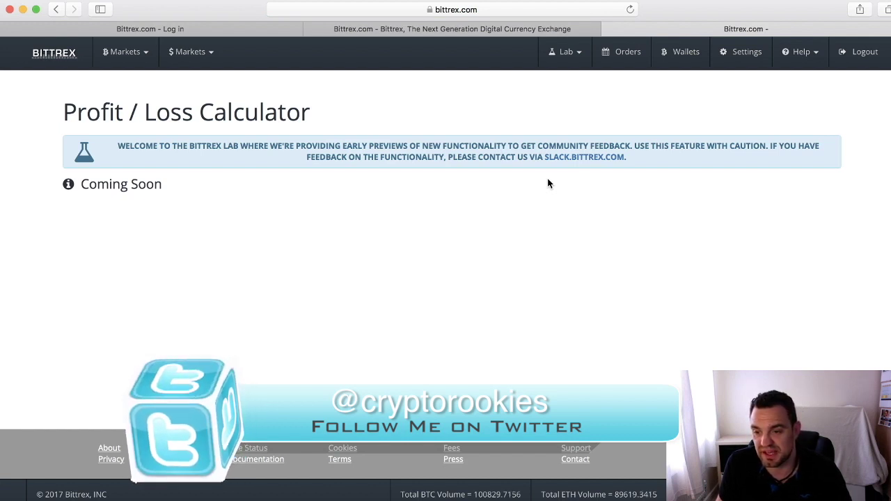
pyautogui.click(586, 54)
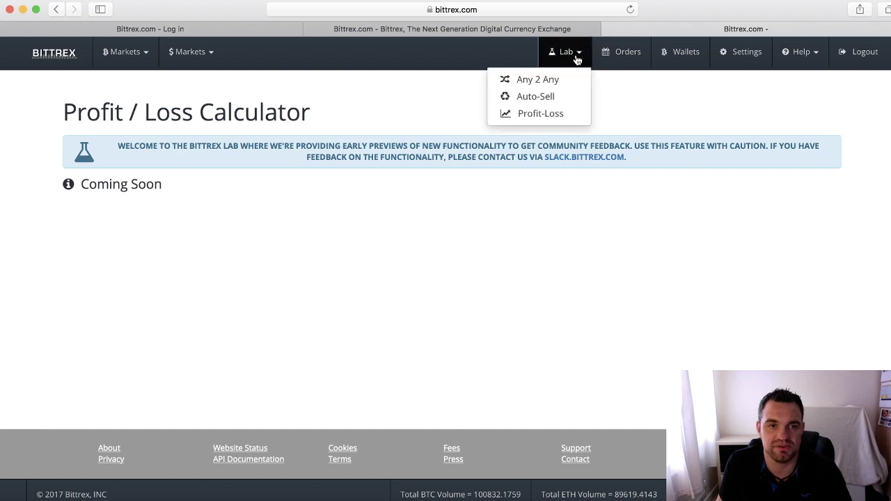
pyautogui.click(560, 96)
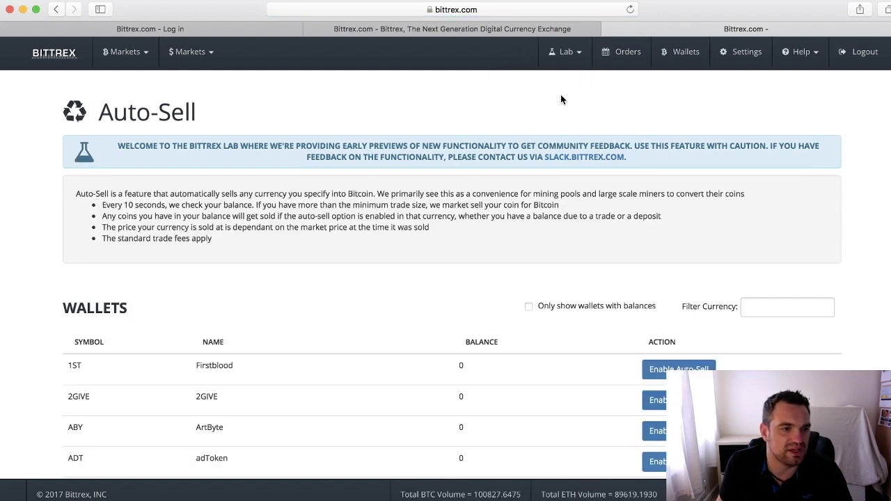
pyautogui.scroll(-6, 560, 100)
pyautogui.scroll(6, 560, 97)
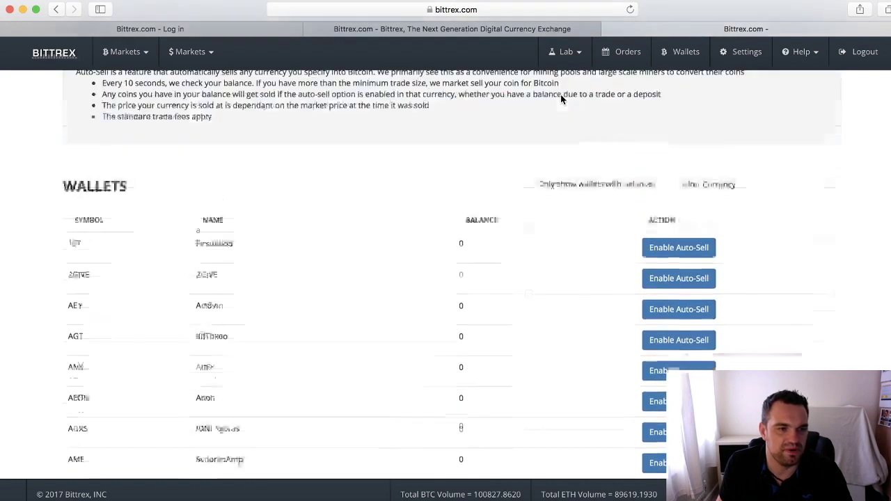
pyautogui.click(575, 53)
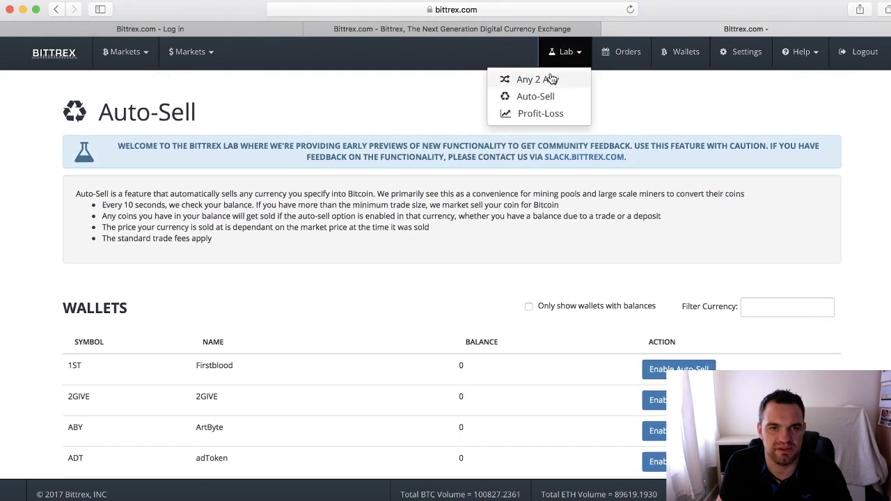
pyautogui.click(625, 55)
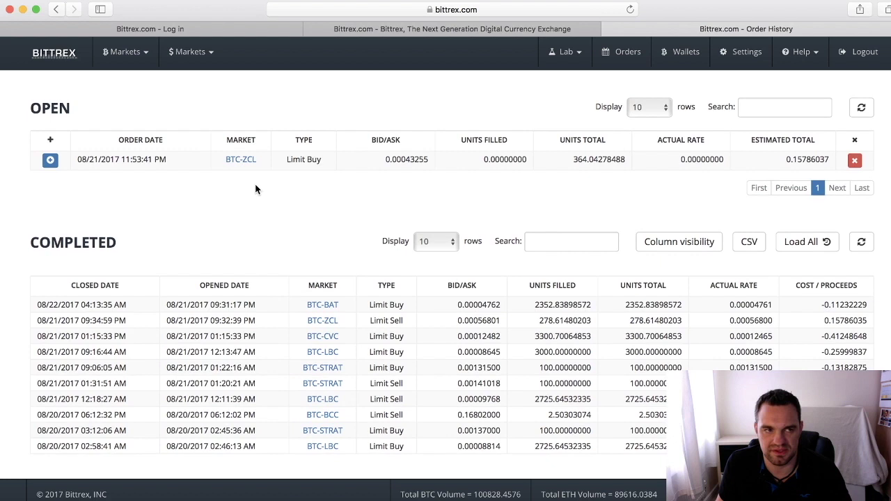
# Return from Order History to the Bittrex markets home page via the logo
pyautogui.click(59, 54)
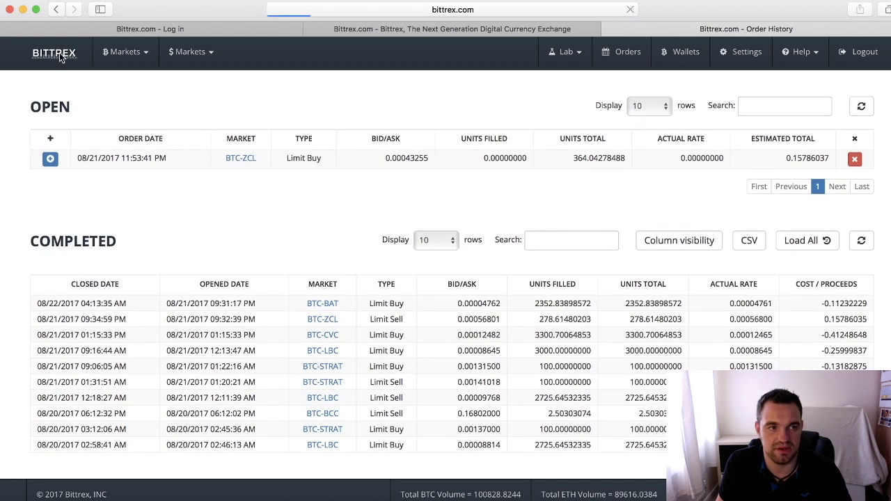